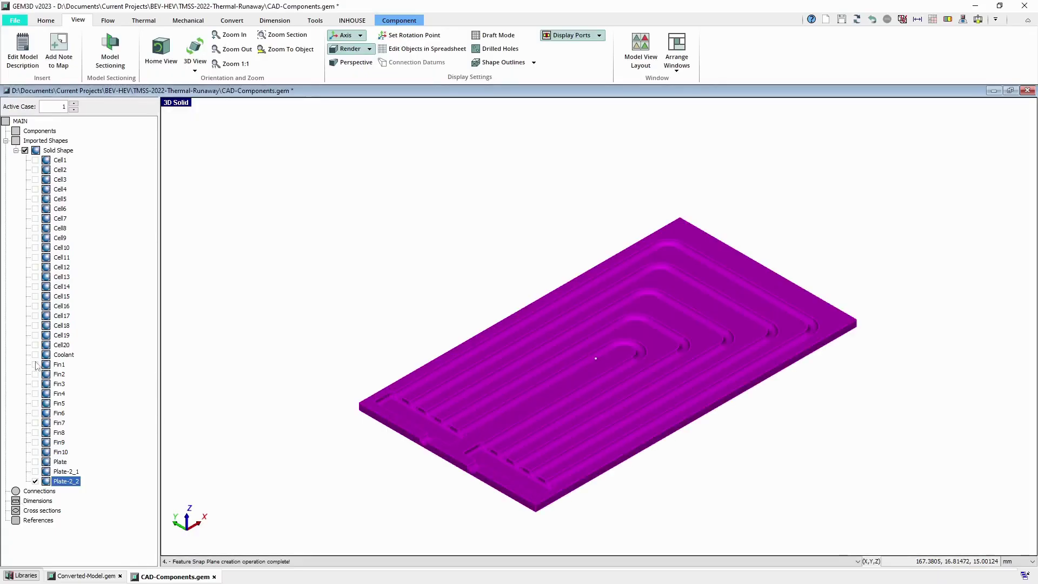
# - Show the Plate-2_1 cover plate over the coolant channels
pyautogui.moveTo(319, 454); pyautogui.dragTo(319, 430)
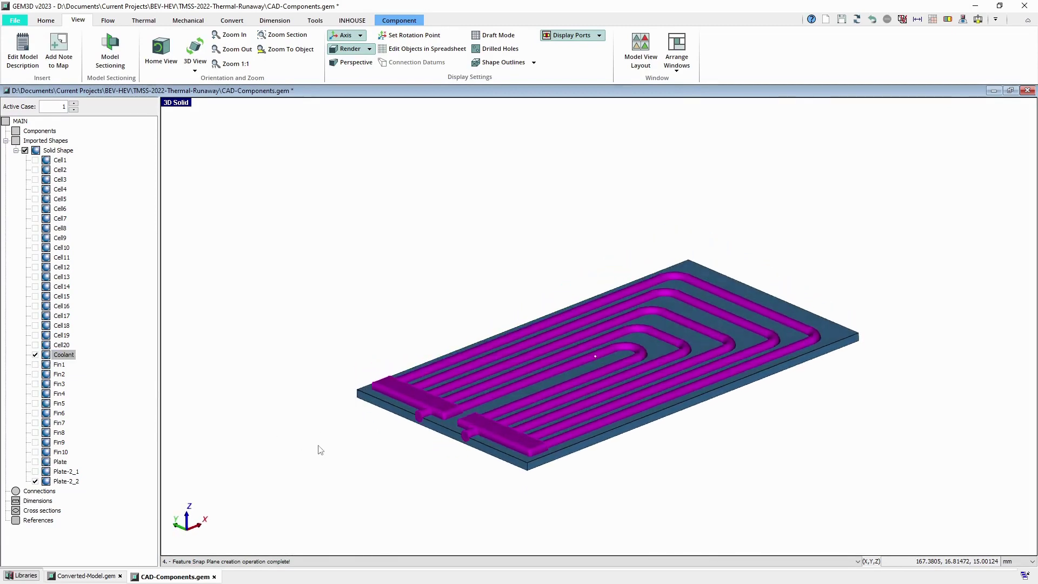
pyautogui.moveTo(318, 431); pyautogui.dragTo(319, 452)
pyautogui.click(39, 471)
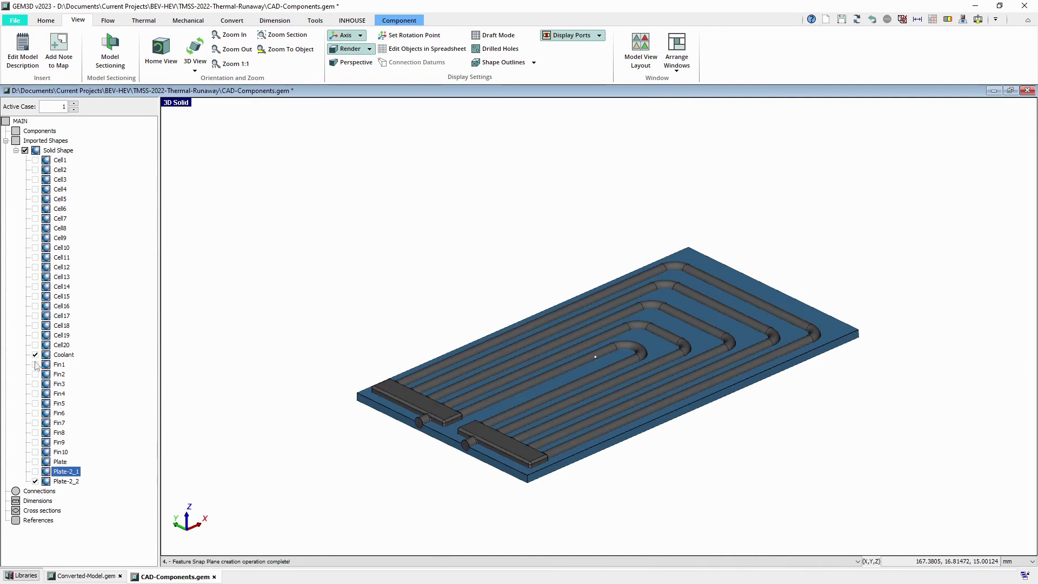
pyautogui.click(36, 471)
# - Display fins Fin1 through Fin10 on the plate and turn the view toward the front
pyautogui.click(35, 366)
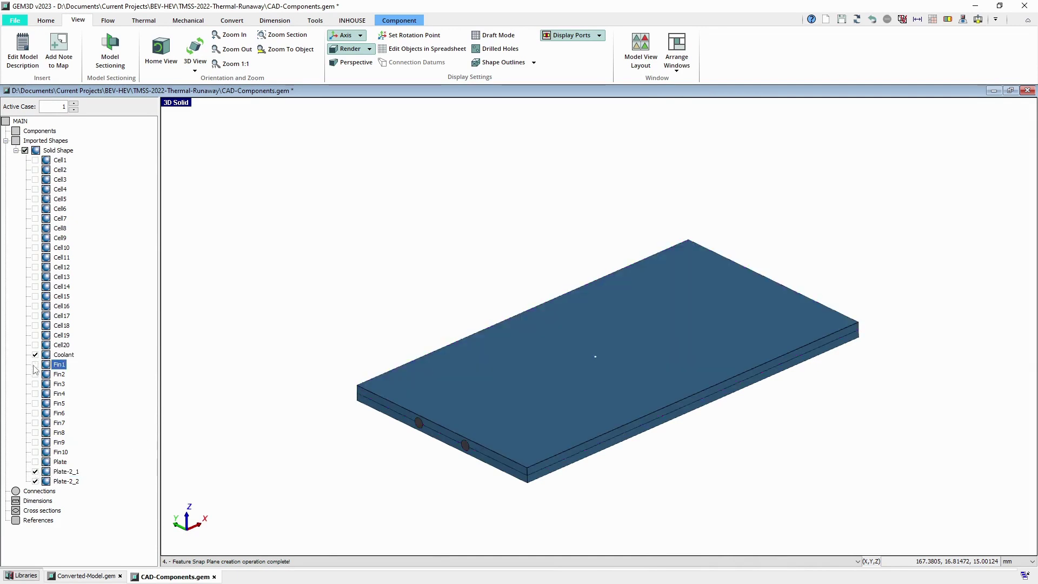
pyautogui.click(35, 364)
pyautogui.click(35, 384)
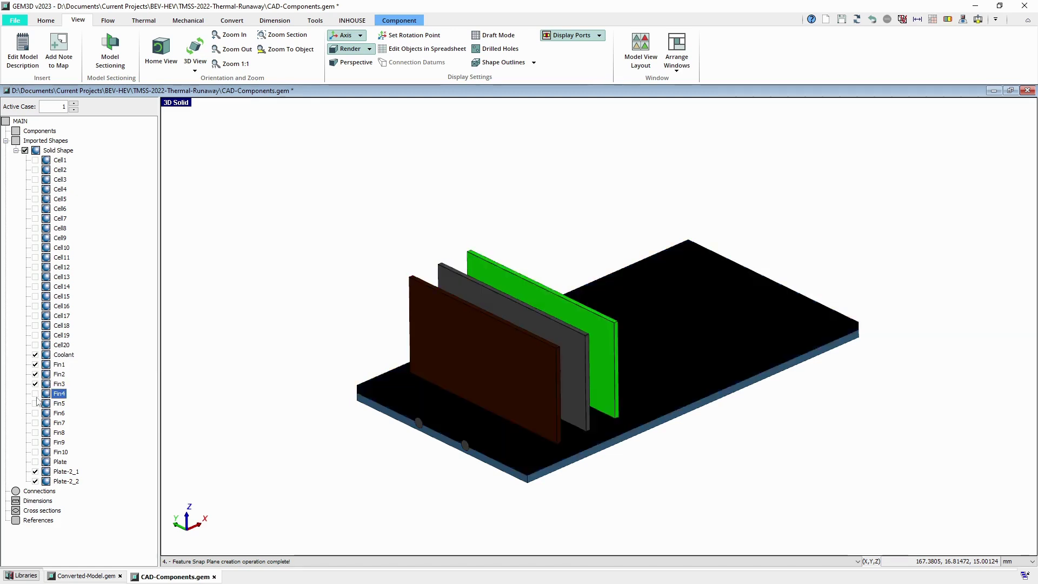
pyautogui.click(37, 404)
pyautogui.click(36, 413)
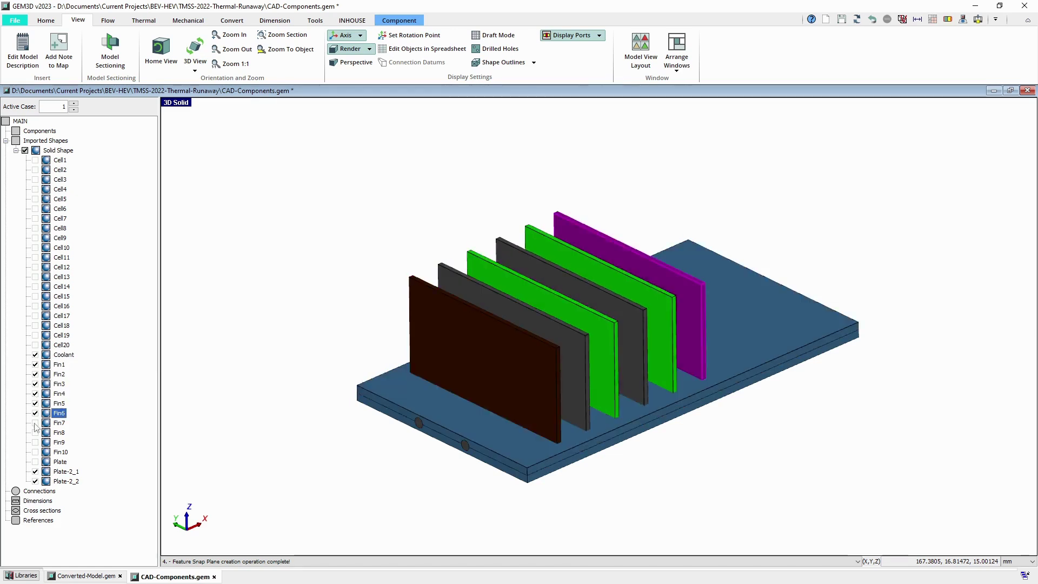
pyautogui.click(36, 432)
pyautogui.click(35, 452)
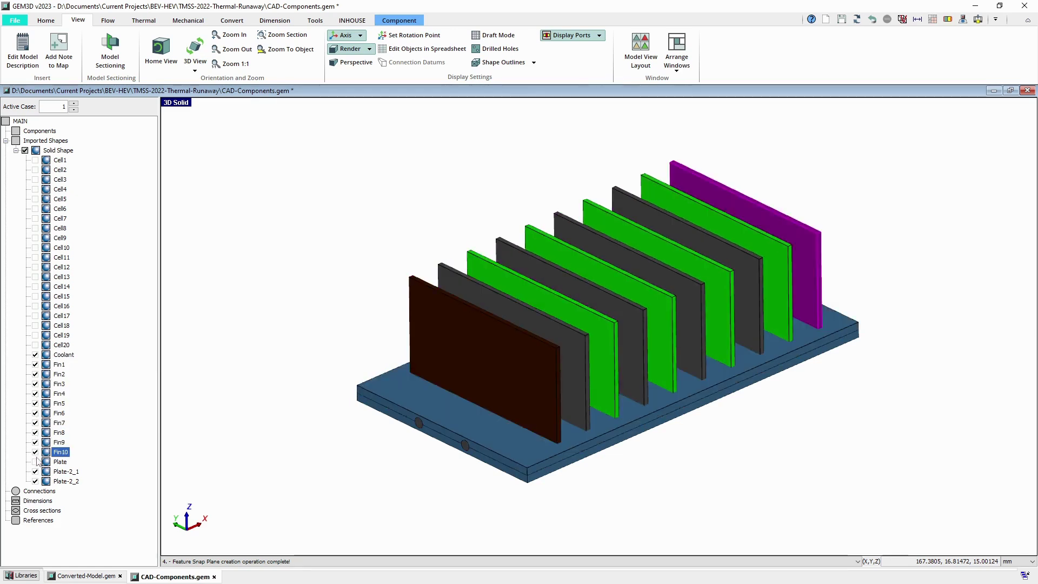
pyautogui.moveTo(322, 463)
pyautogui.mouseDown()
pyautogui.moveTo(256, 452)
pyautogui.moveTo(274, 454)
pyautogui.mouseUp()
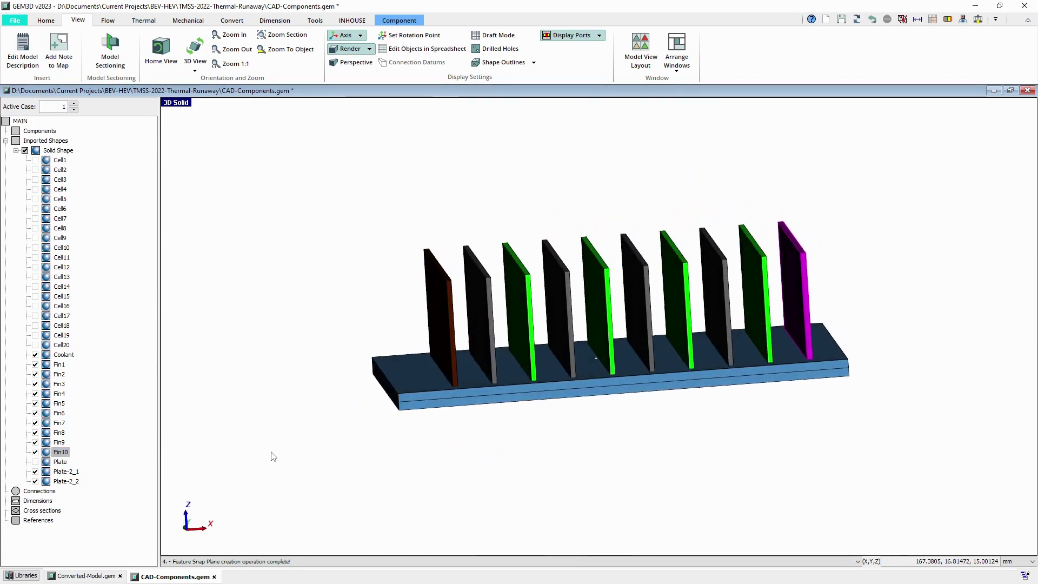
# - Display battery cells Cell1 through Cell10 beside the fins
pyautogui.click(35, 161)
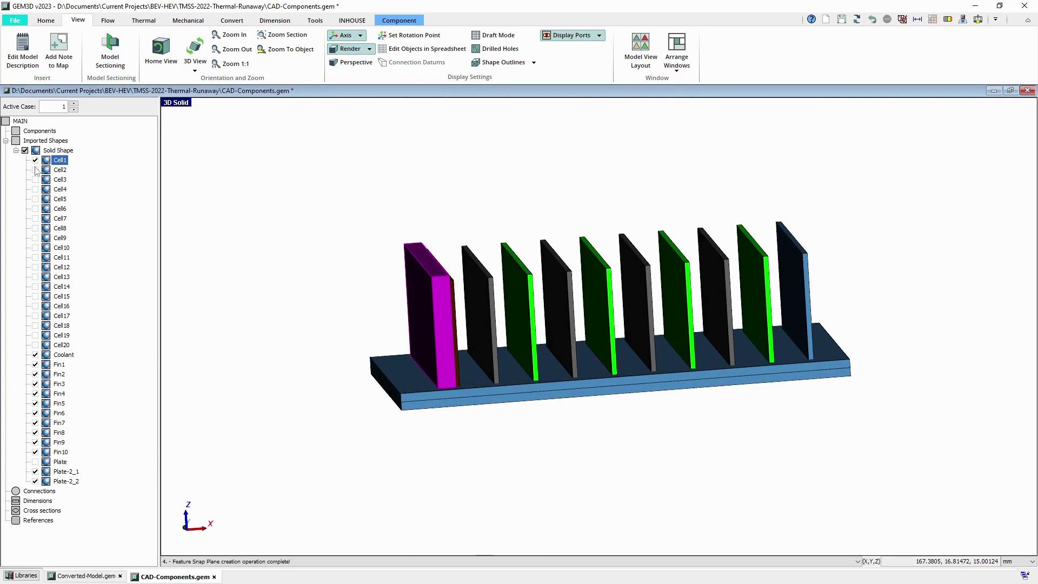
pyautogui.click(35, 169)
pyautogui.click(35, 180)
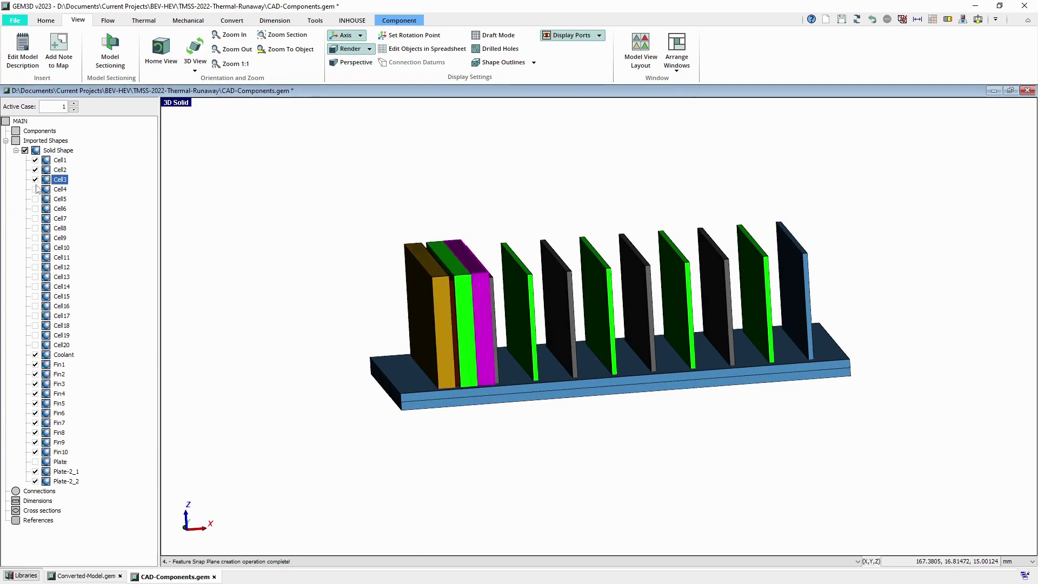
pyautogui.click(35, 190)
pyautogui.click(34, 199)
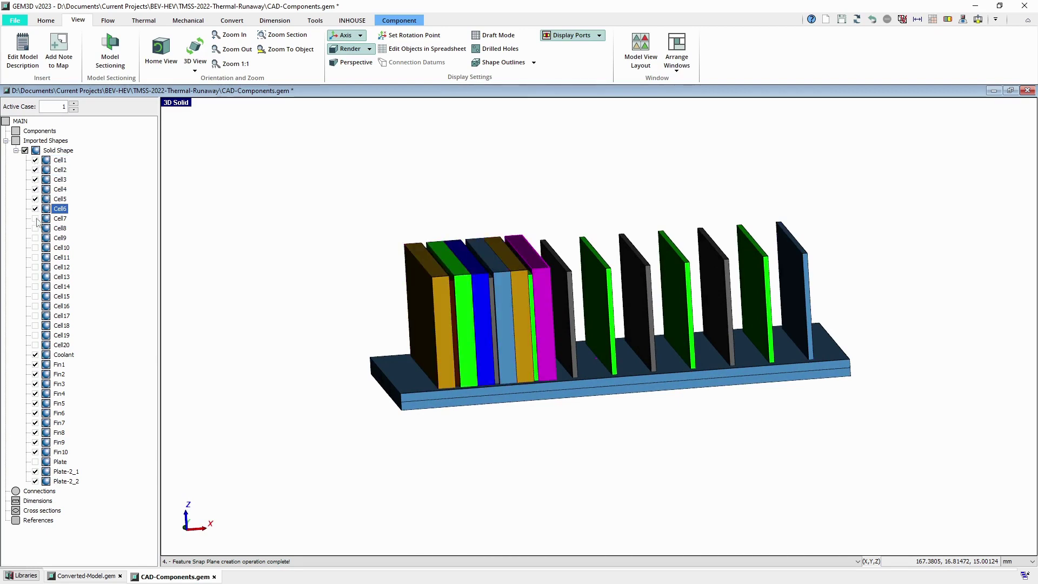
pyautogui.click(34, 218)
pyautogui.click(36, 237)
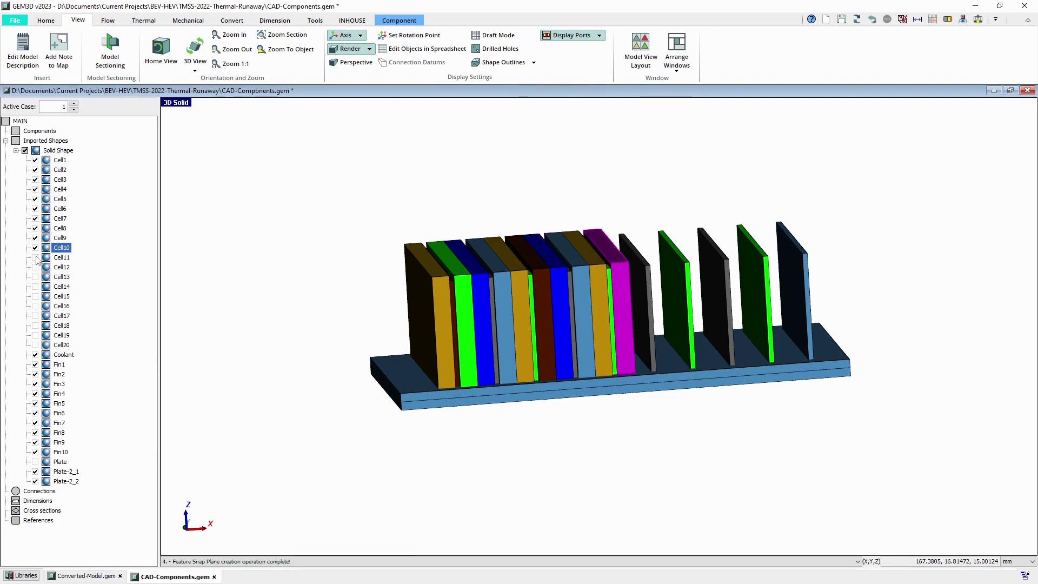
# - Display the remaining cells, Cell11 through Cell20
pyautogui.click(35, 257)
pyautogui.click(36, 267)
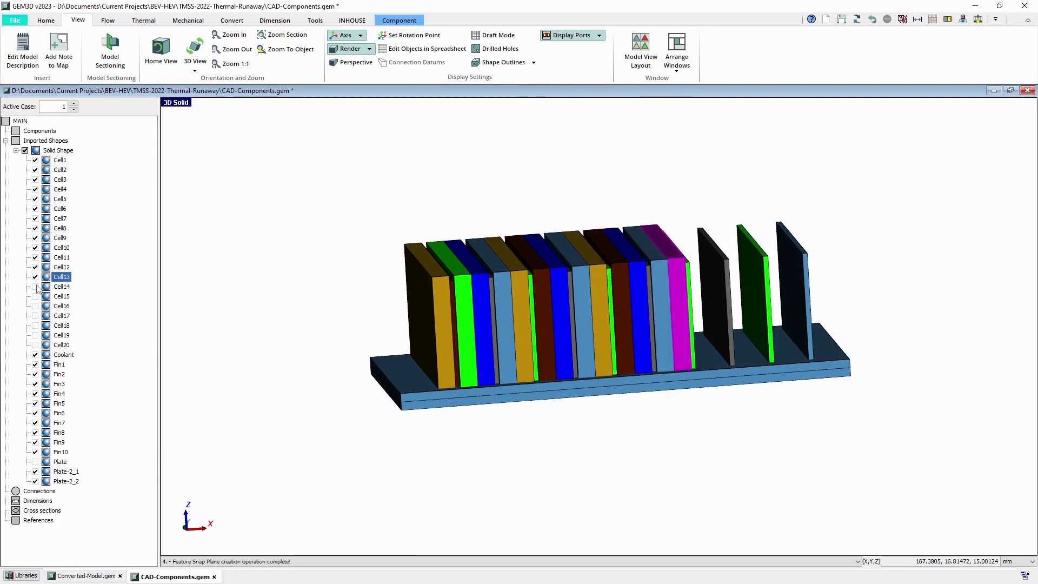
pyautogui.click(36, 287)
pyautogui.click(35, 306)
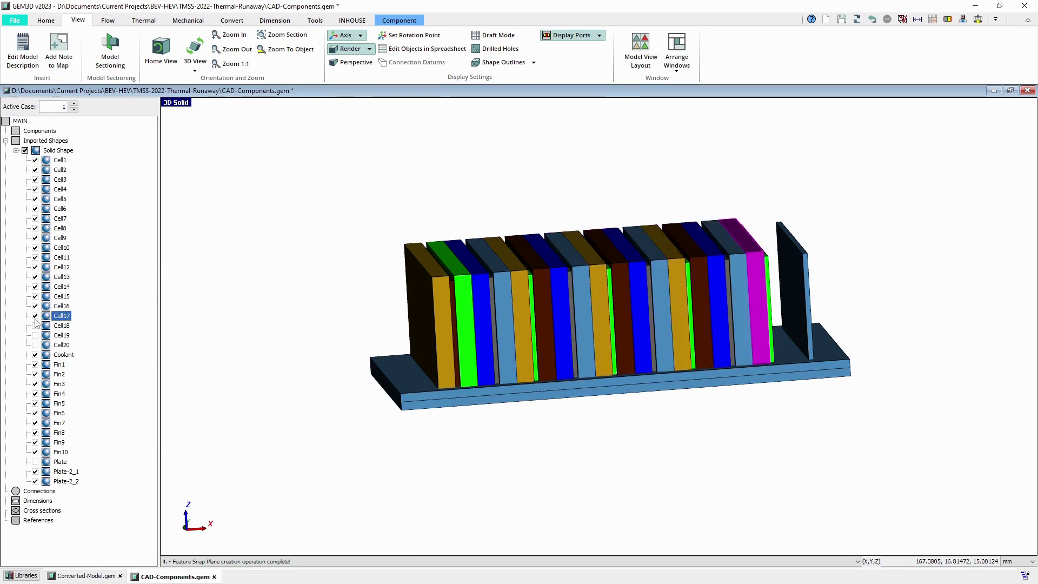
pyautogui.click(35, 326)
pyautogui.click(35, 345)
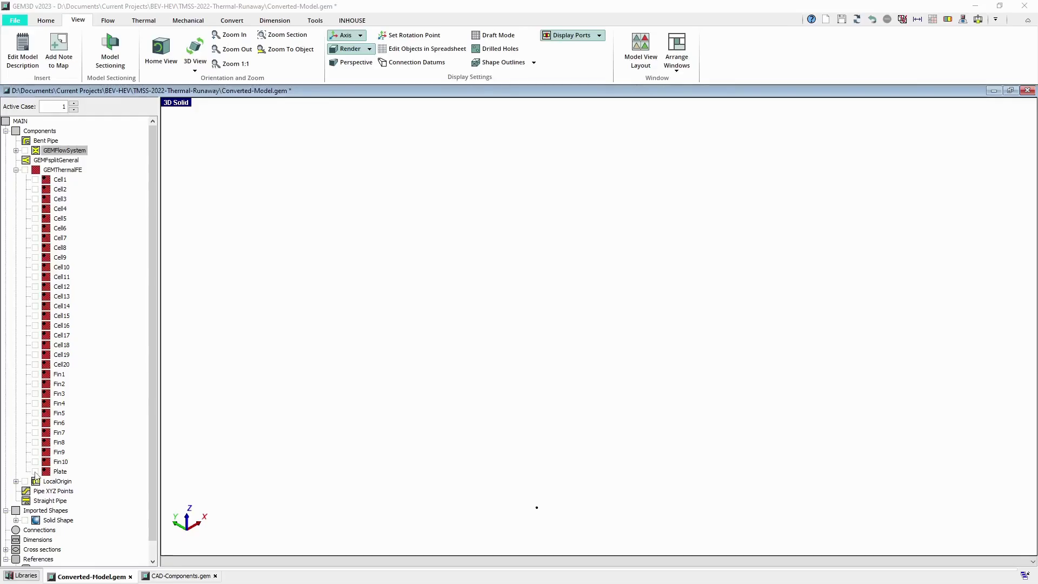
# - Show the meshed Plate and the coolant pipe flow system
pyautogui.click(36, 473)
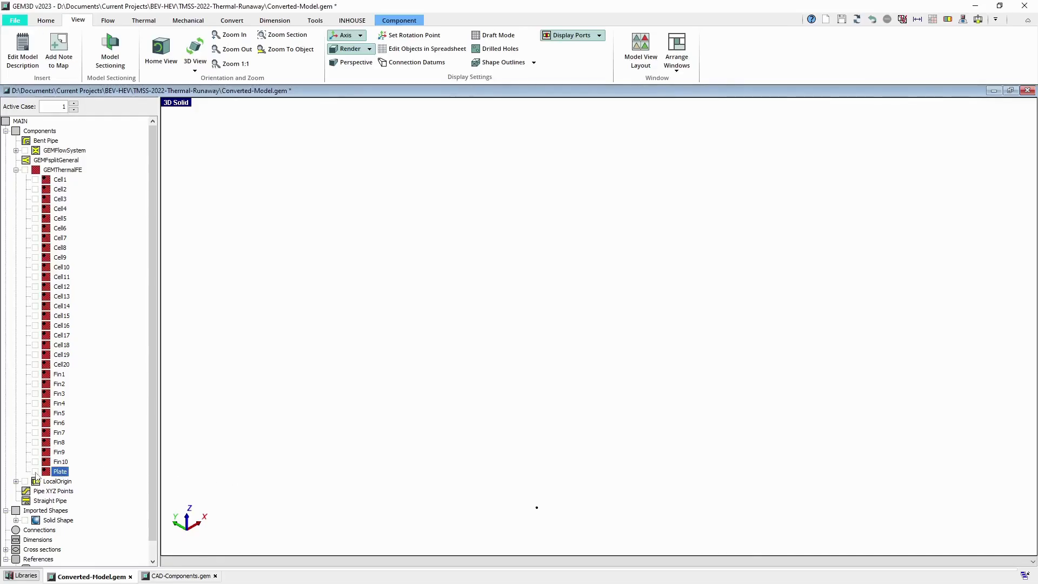
pyautogui.click(35, 472)
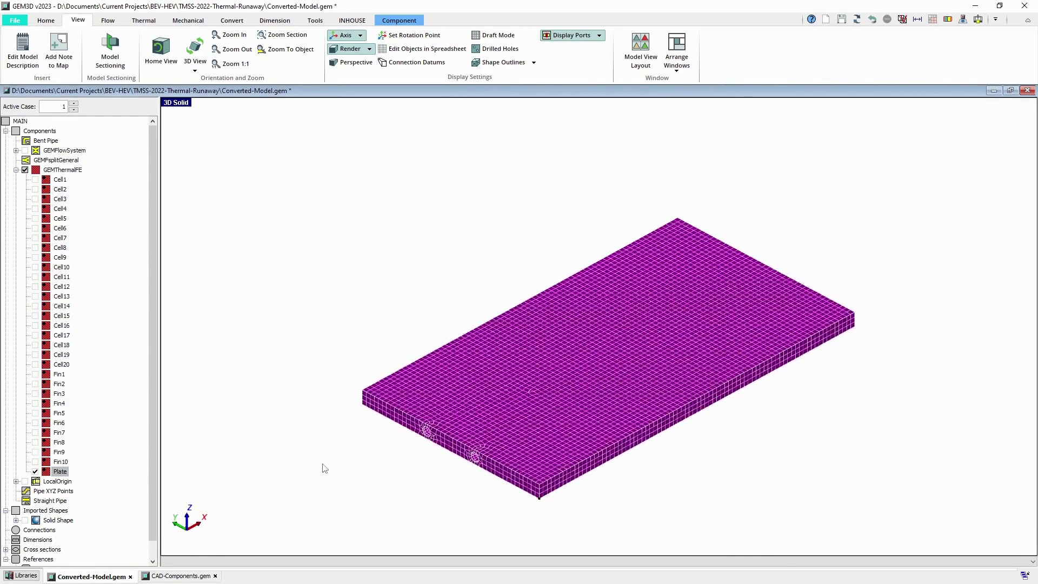
pyautogui.click(35, 471)
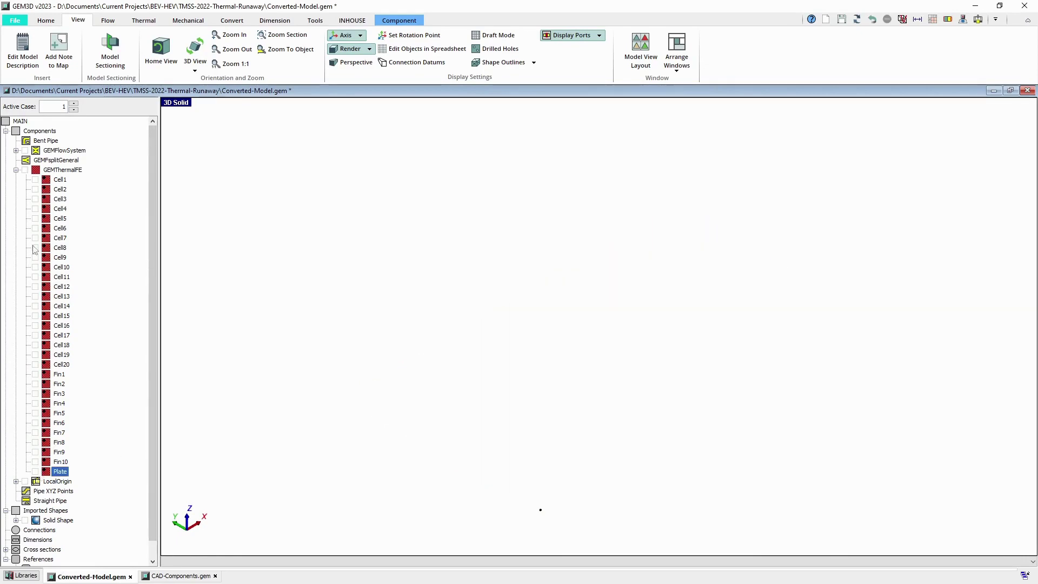
pyautogui.click(25, 151)
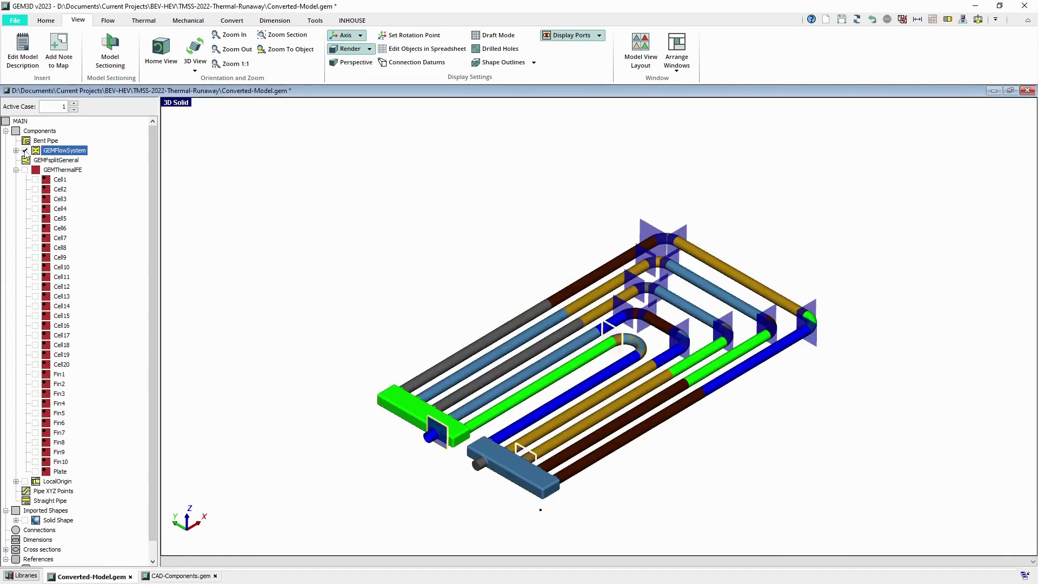
pyautogui.click(35, 472)
# - Show meshed fins Fin1 through Fin10 on the plate
pyautogui.click(35, 375)
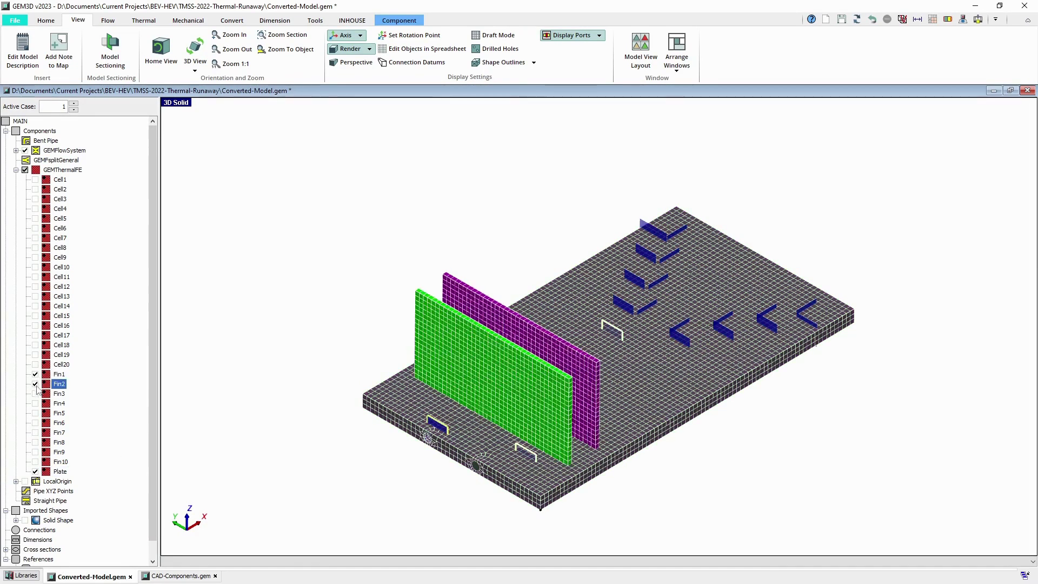
pyautogui.click(35, 393)
pyautogui.click(35, 414)
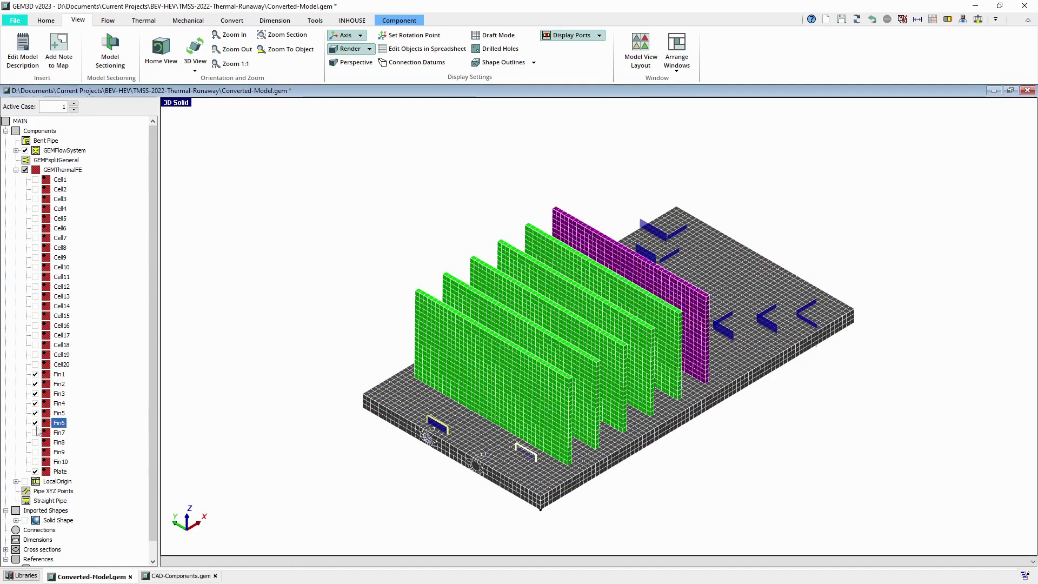
pyautogui.click(35, 433)
pyautogui.click(36, 452)
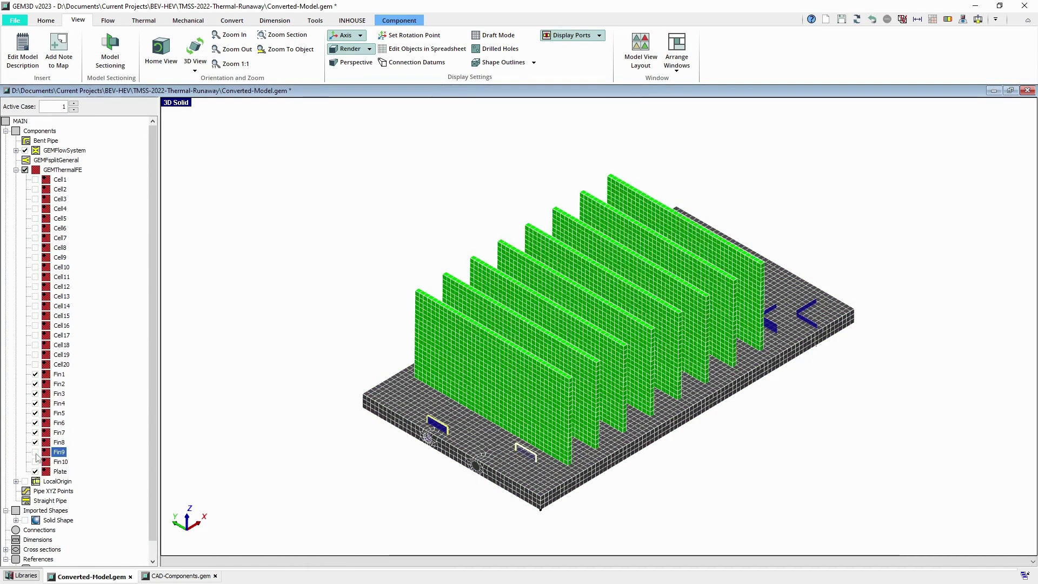
pyautogui.click(36, 451)
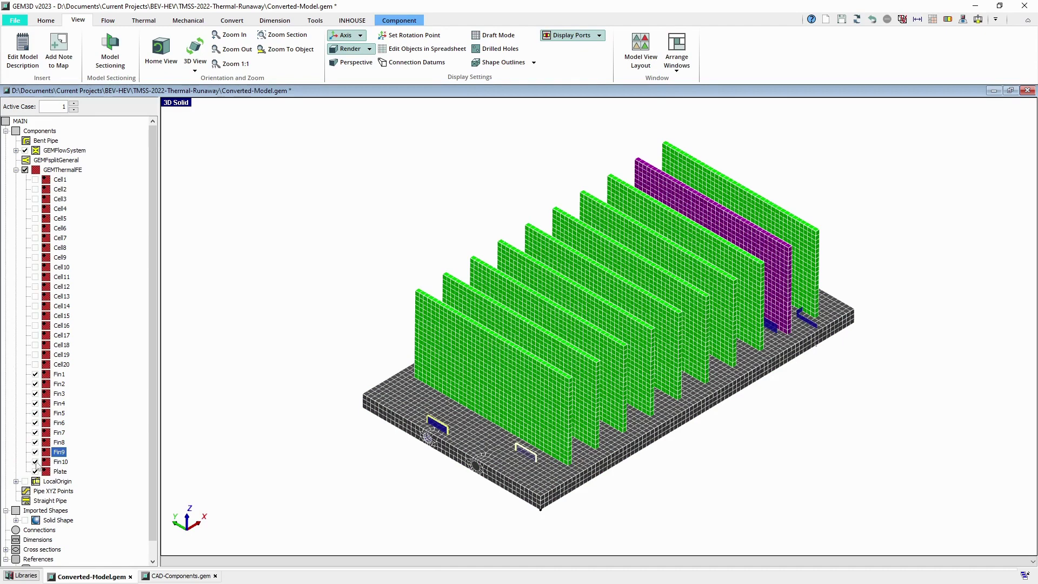
pyautogui.click(35, 461)
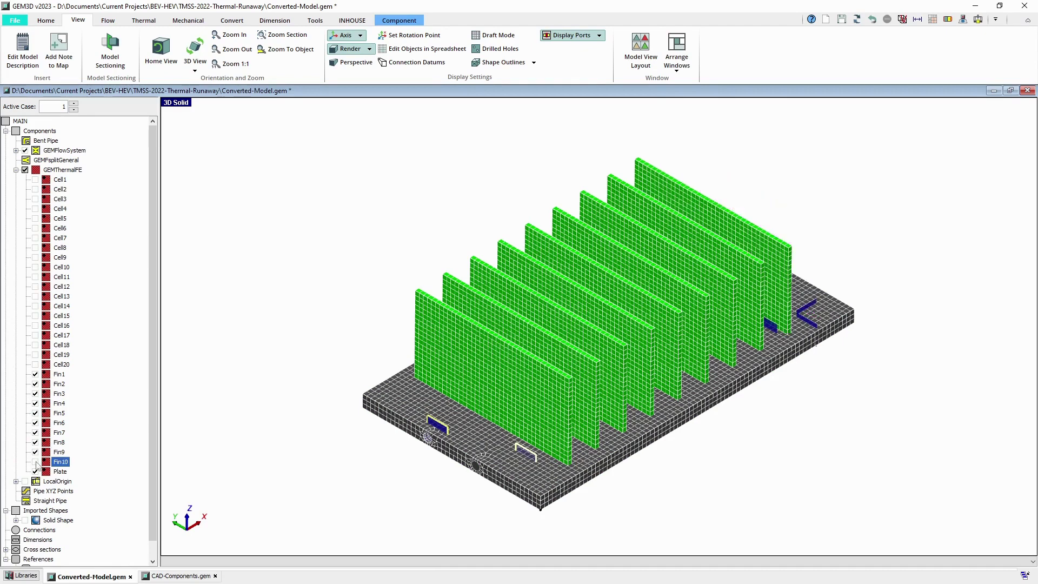
# - Show meshed cells Cell1 through Cell10 on the plate
pyautogui.click(35, 180)
pyautogui.click(35, 199)
pyautogui.click(35, 208)
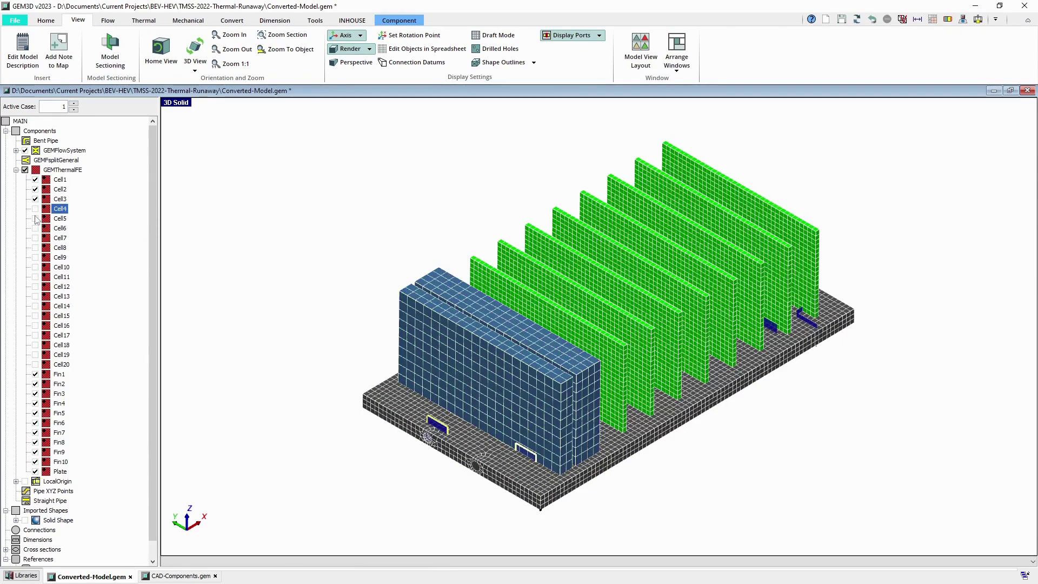
pyautogui.click(35, 209)
pyautogui.click(36, 228)
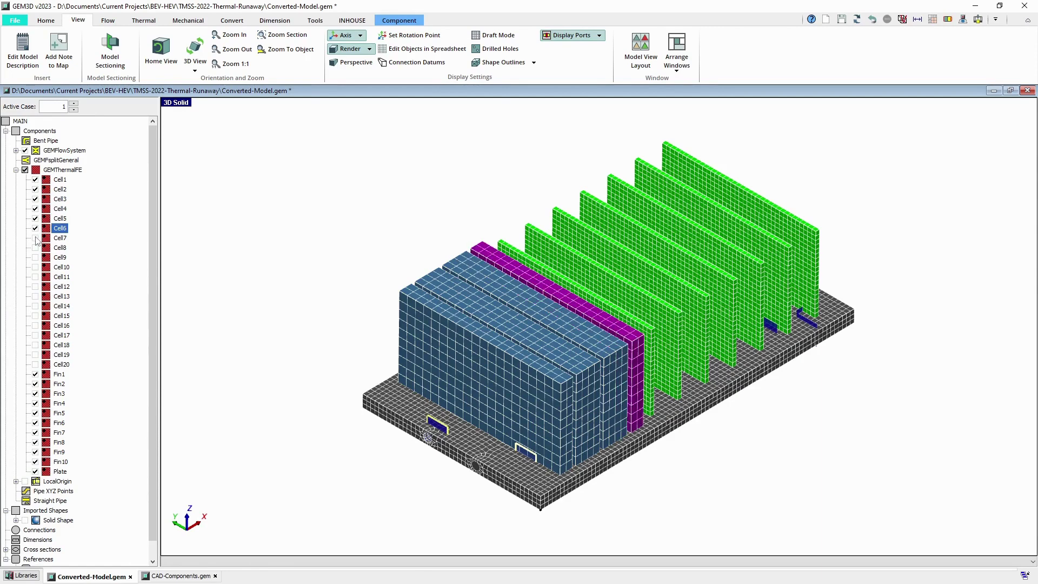
pyautogui.click(35, 238)
pyautogui.click(35, 257)
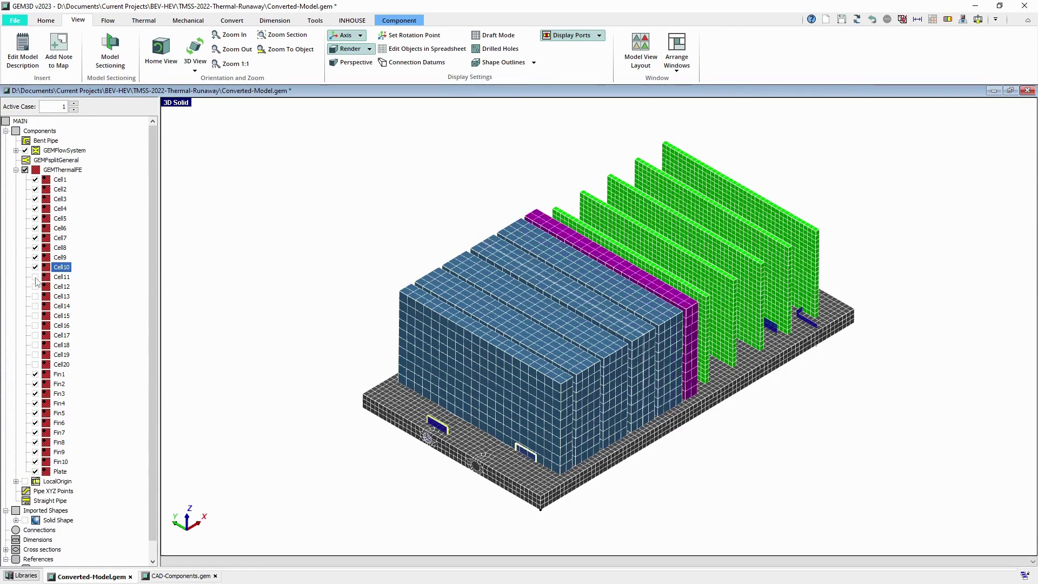
# - Show meshed cells Cell11 through Cell20, completing the module
pyautogui.click(35, 276)
pyautogui.click(35, 287)
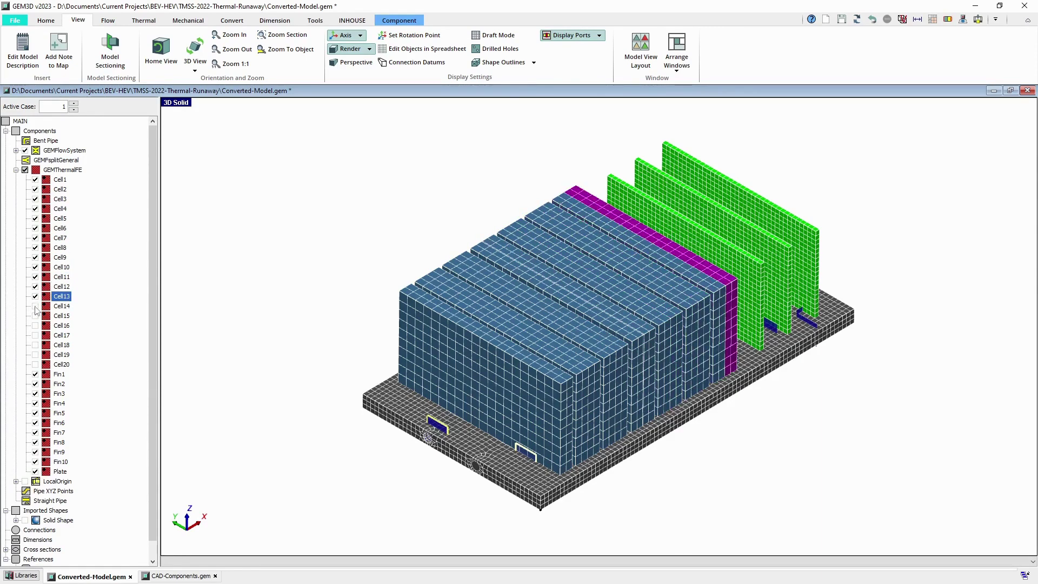
pyautogui.click(35, 306)
pyautogui.click(35, 325)
pyautogui.click(36, 335)
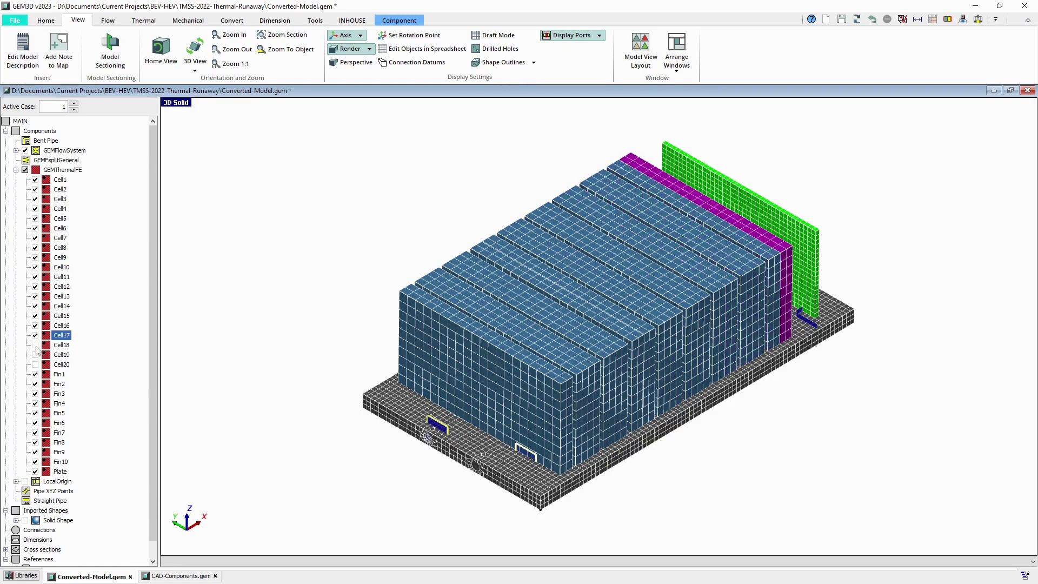
pyautogui.click(36, 345)
pyautogui.click(35, 364)
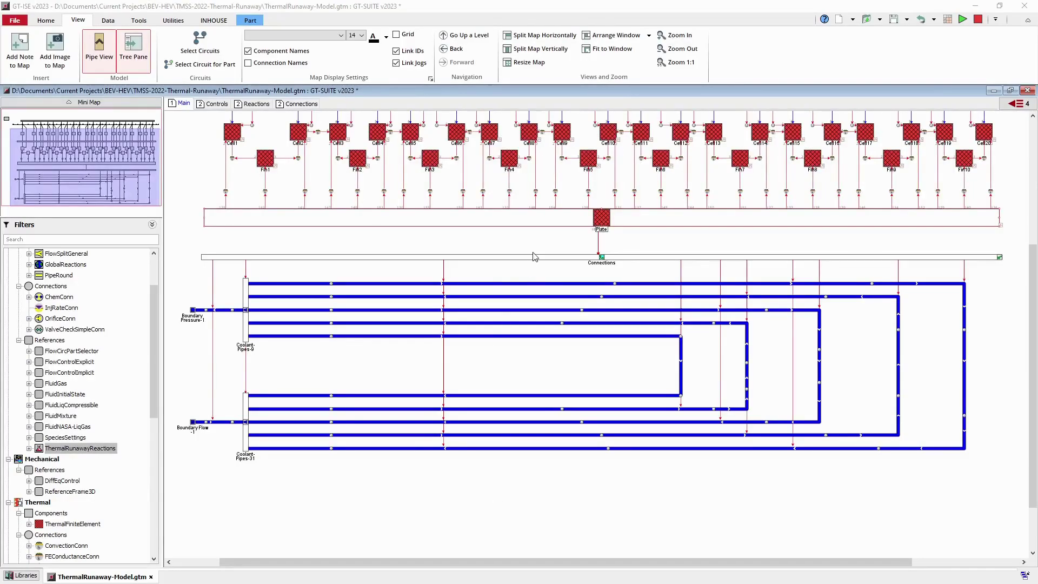
pyautogui.doubleClick(542, 221)
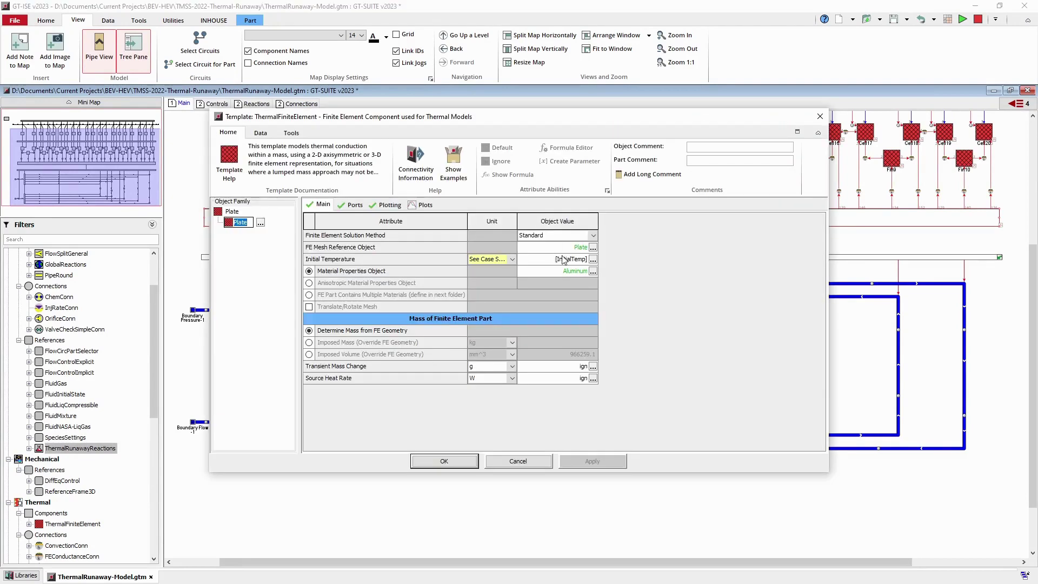
pyautogui.doubleClick(565, 251)
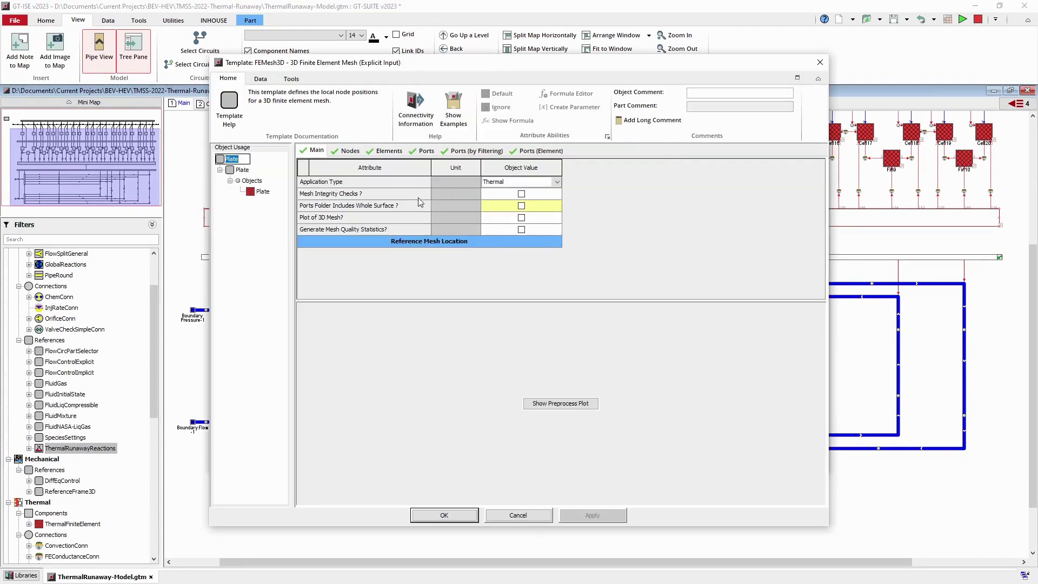
pyautogui.click(341, 152)
pyautogui.click(605, 350)
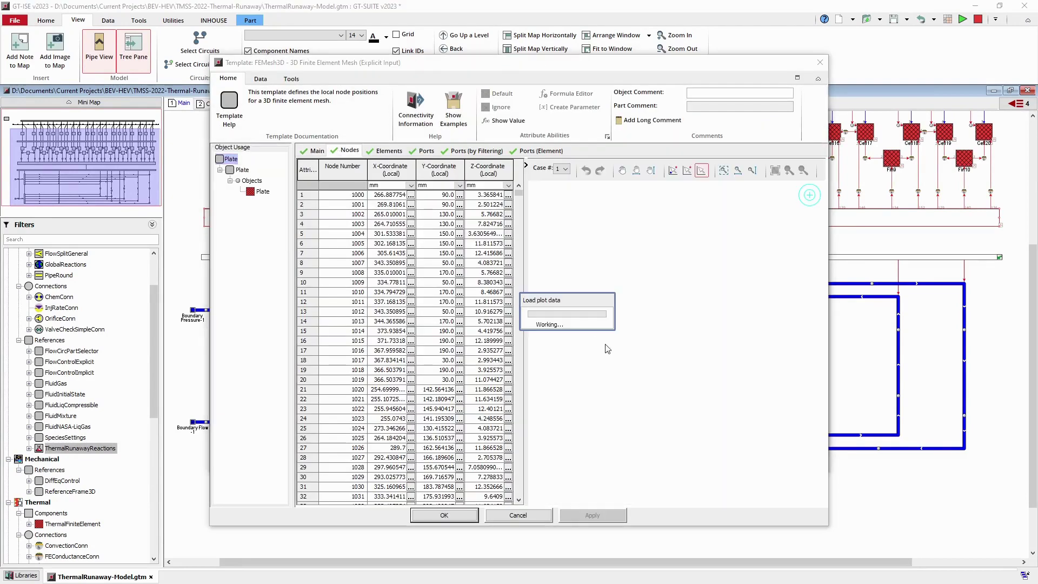
pyautogui.moveTo(708, 404); pyautogui.dragTo(708, 395)
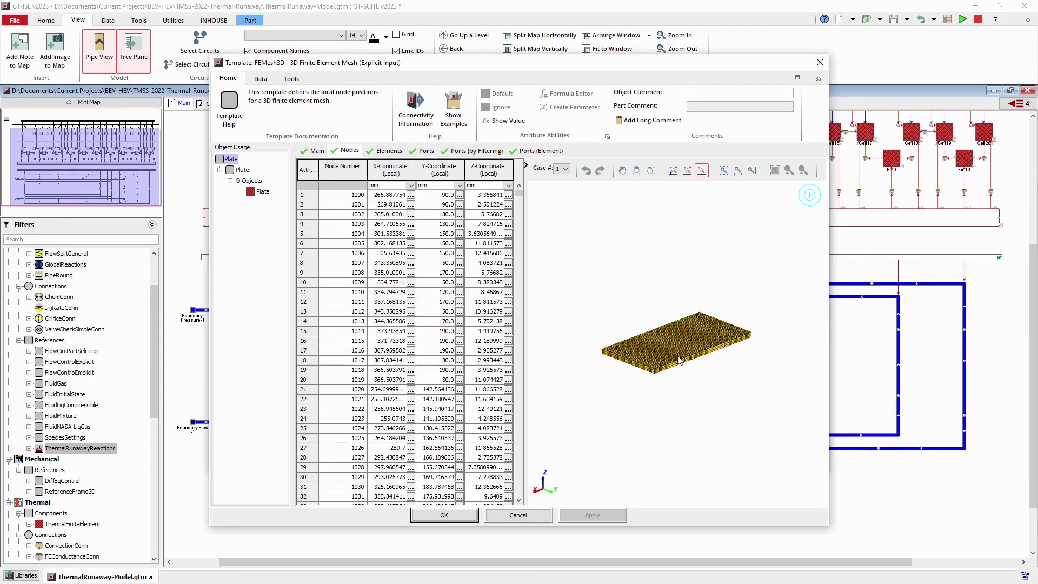
pyautogui.scroll(2, 675, 357)
pyautogui.scroll(1, 676, 356)
pyautogui.scroll(2, 704, 357)
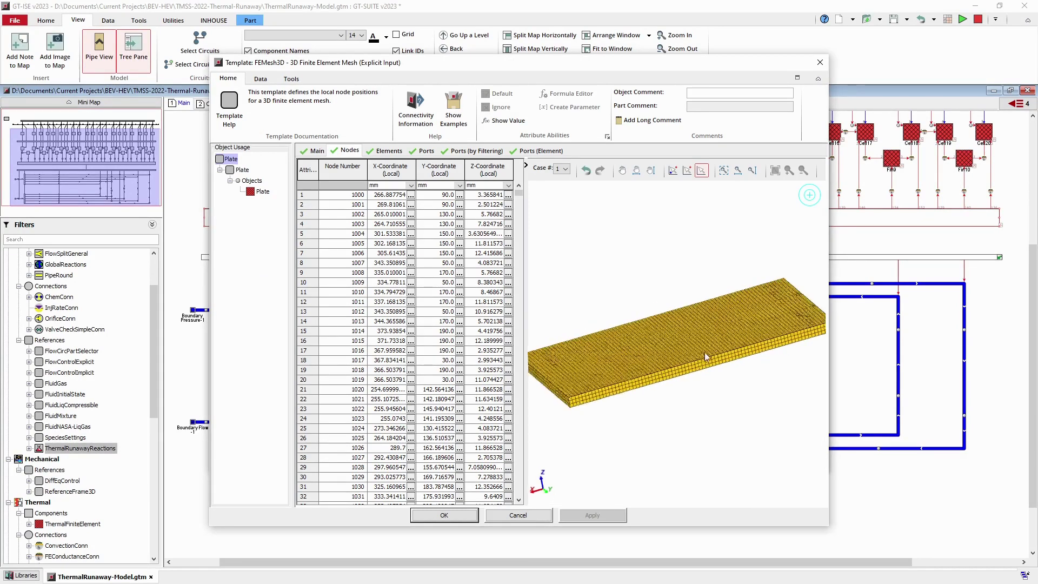
pyautogui.moveTo(704, 357); pyautogui.dragTo(657, 368)
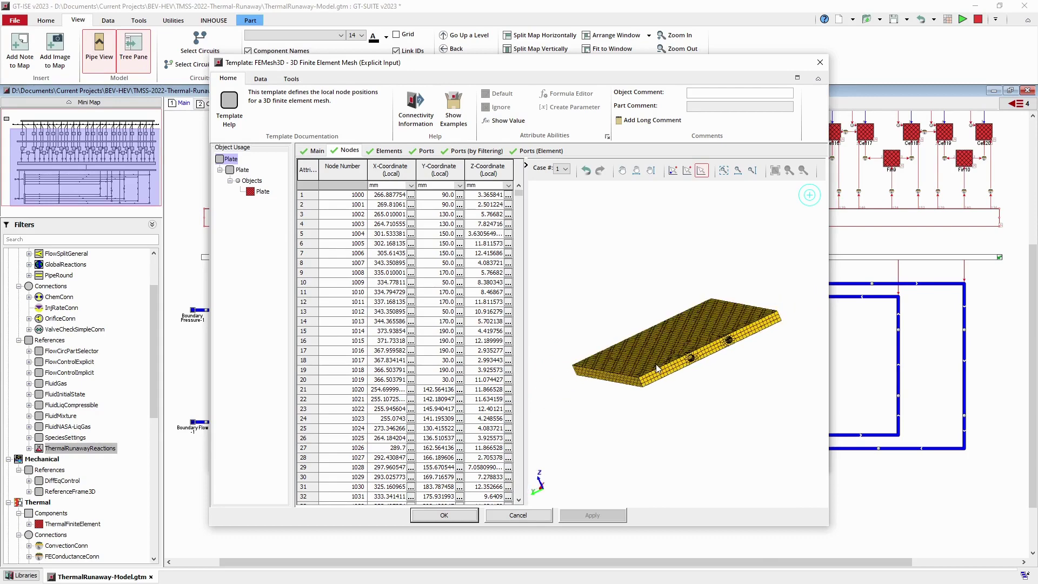
pyautogui.click(530, 520)
pyautogui.click(529, 462)
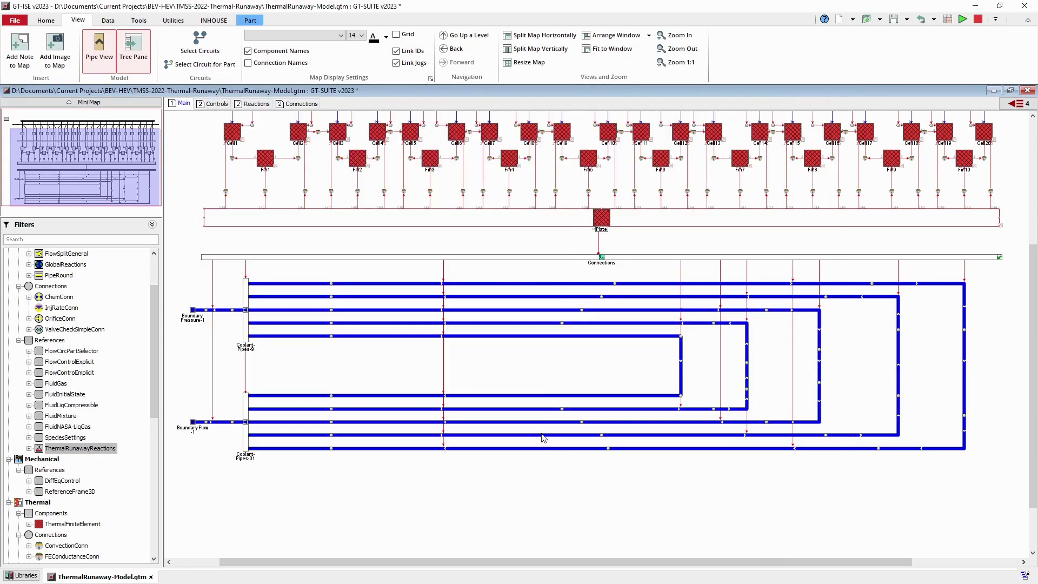
# - Inspect the Coolant-Pipes-3 settings and close them without changes
pyautogui.doubleClick(534, 284)
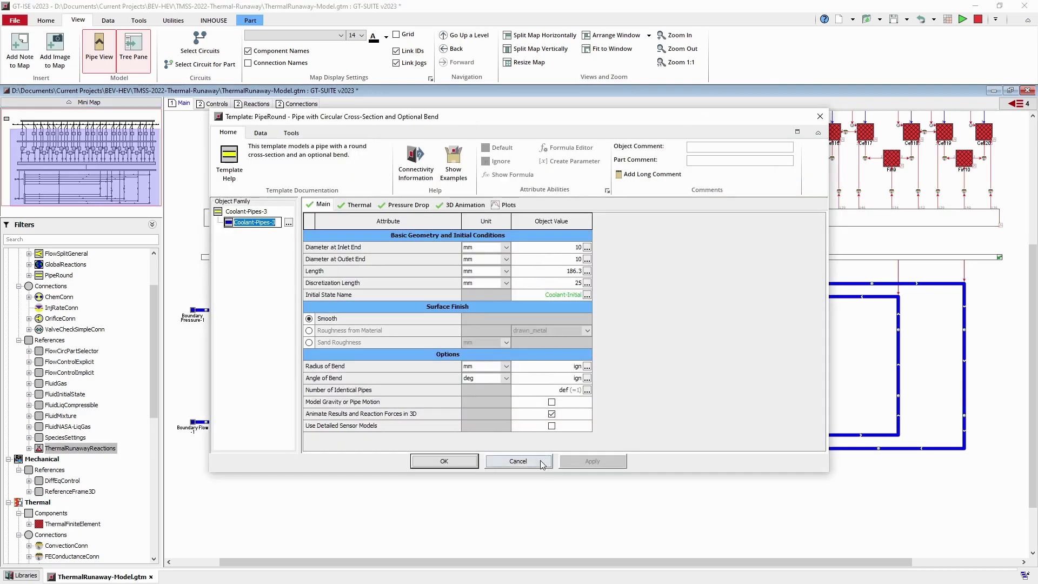
pyautogui.click(519, 462)
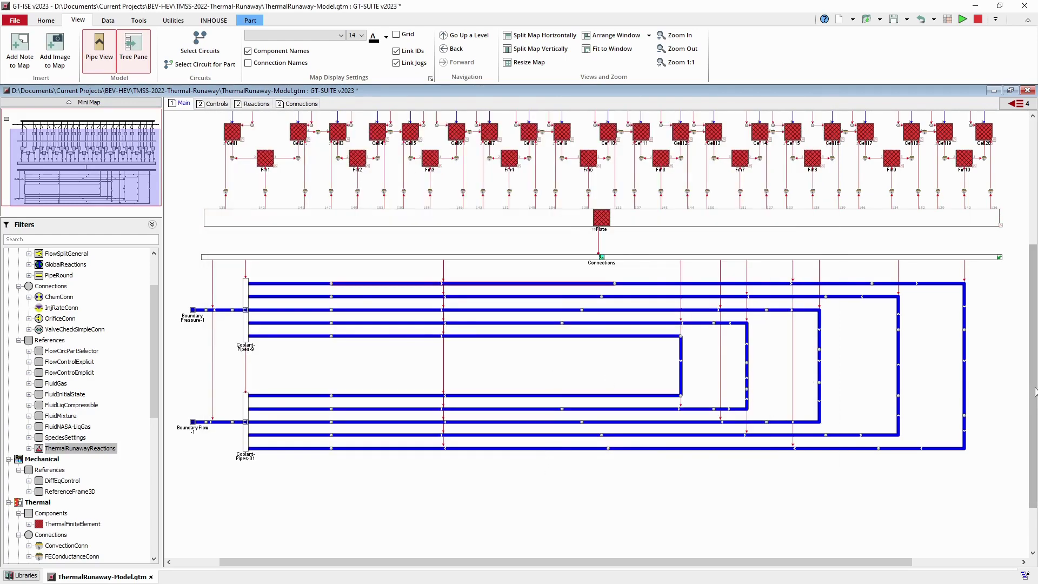
pyautogui.moveTo(1035, 391); pyautogui.dragTo(1035, 371)
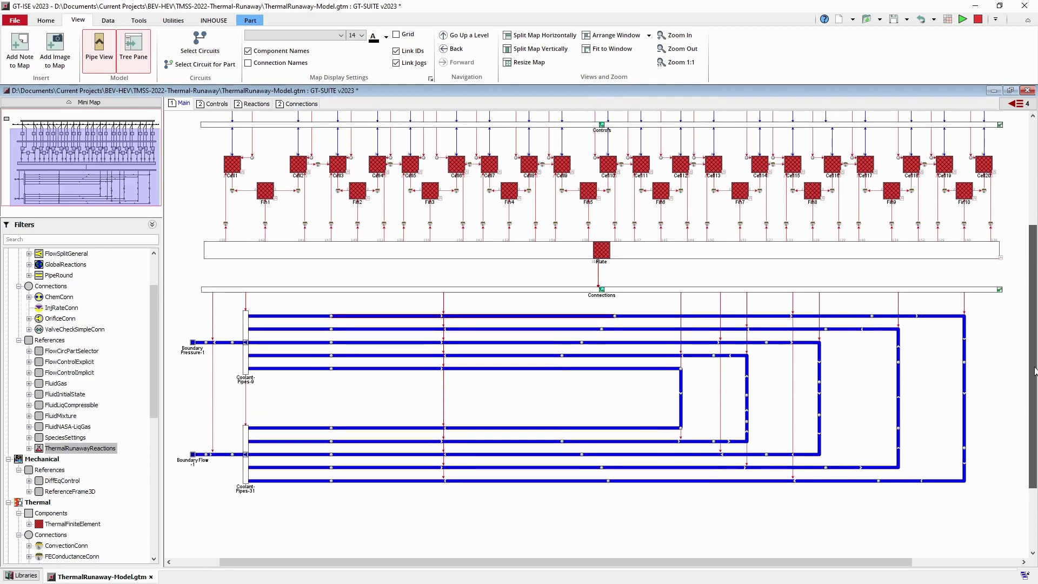
pyautogui.moveTo(1035, 370); pyautogui.dragTo(1035, 313)
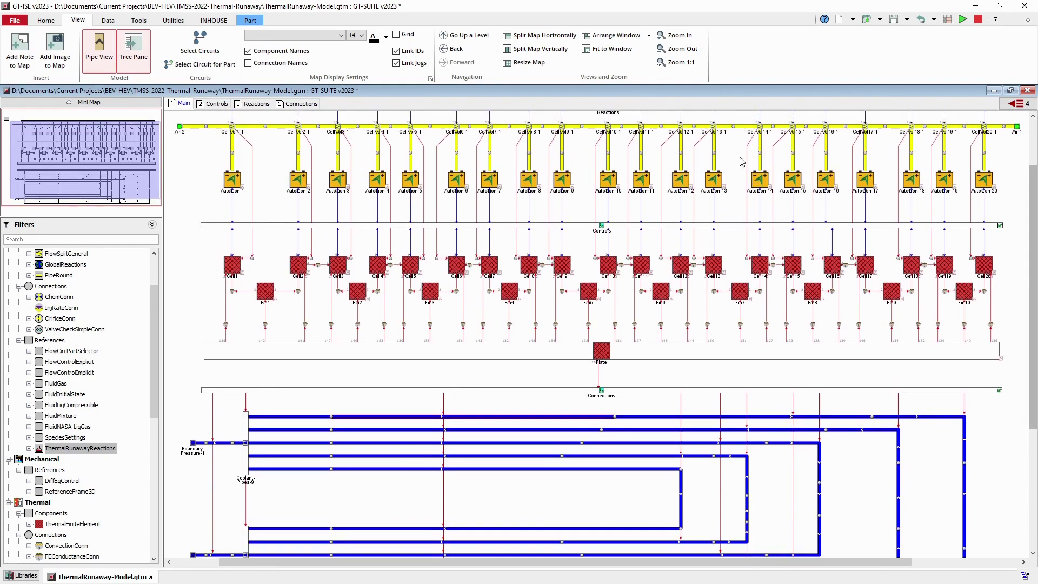
pyautogui.doubleClick(610, 187)
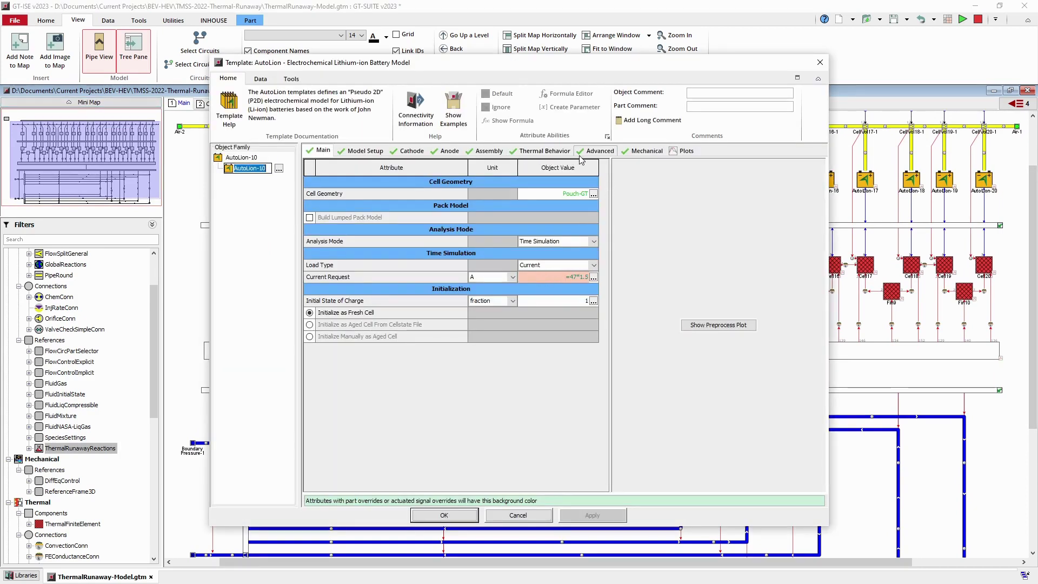
pyautogui.click(598, 151)
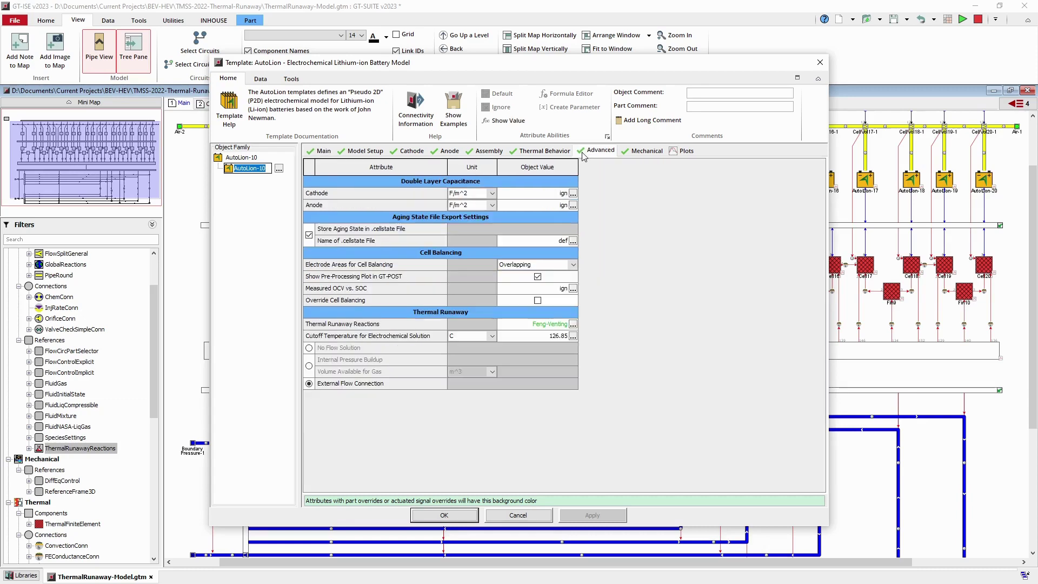
pyautogui.doubleClick(538, 325)
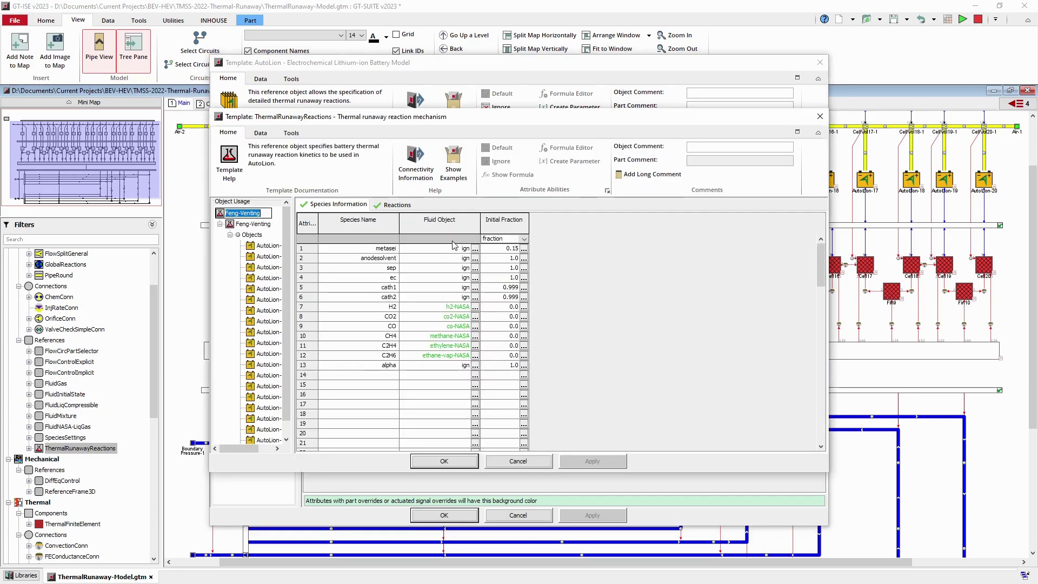
pyautogui.click(397, 205)
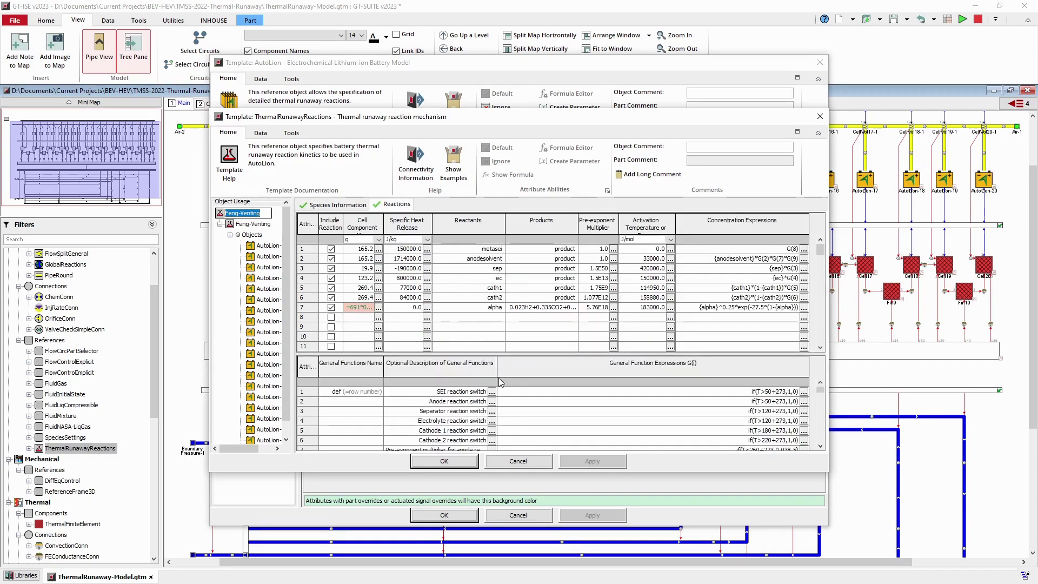
pyautogui.click(514, 463)
pyautogui.click(518, 516)
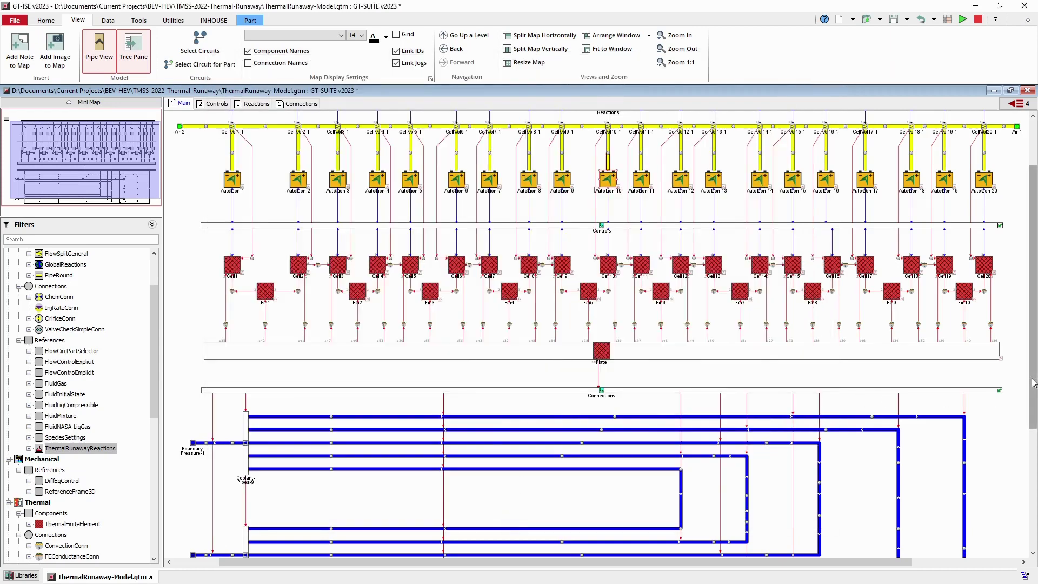
pyautogui.moveTo(1034, 382); pyautogui.dragTo(1035, 364)
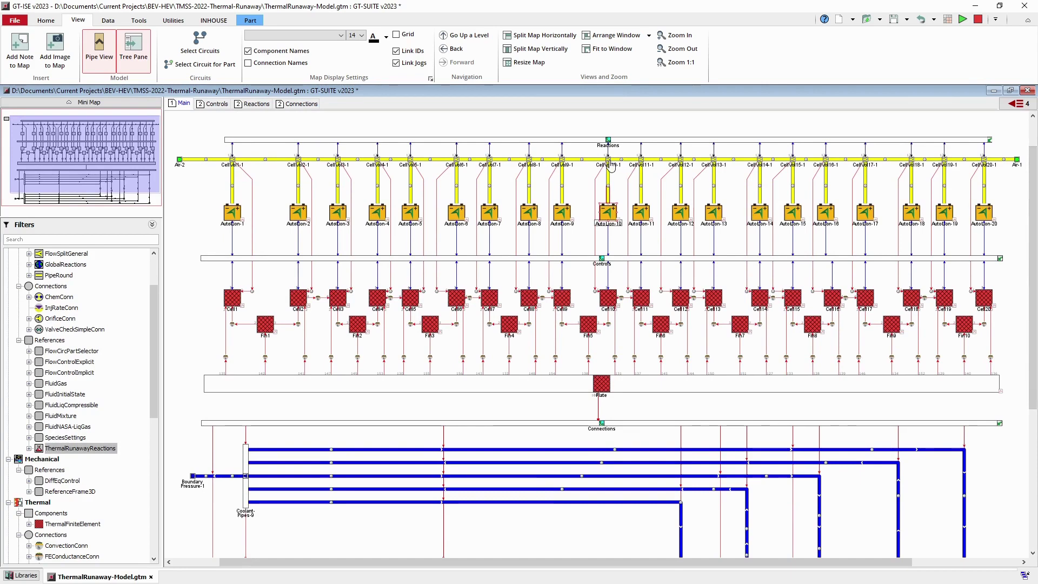
pyautogui.doubleClick(610, 162)
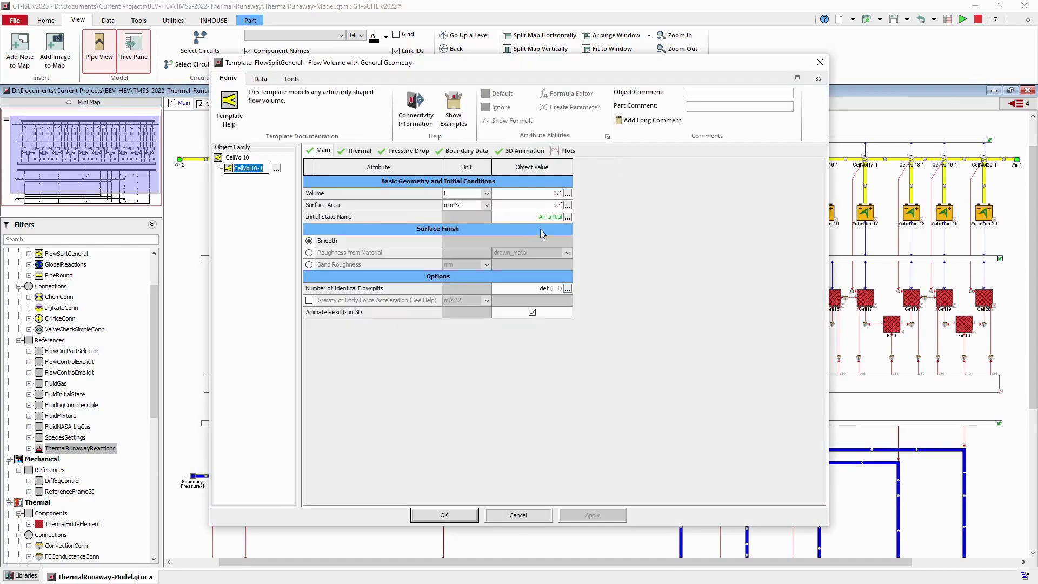
pyautogui.click(519, 517)
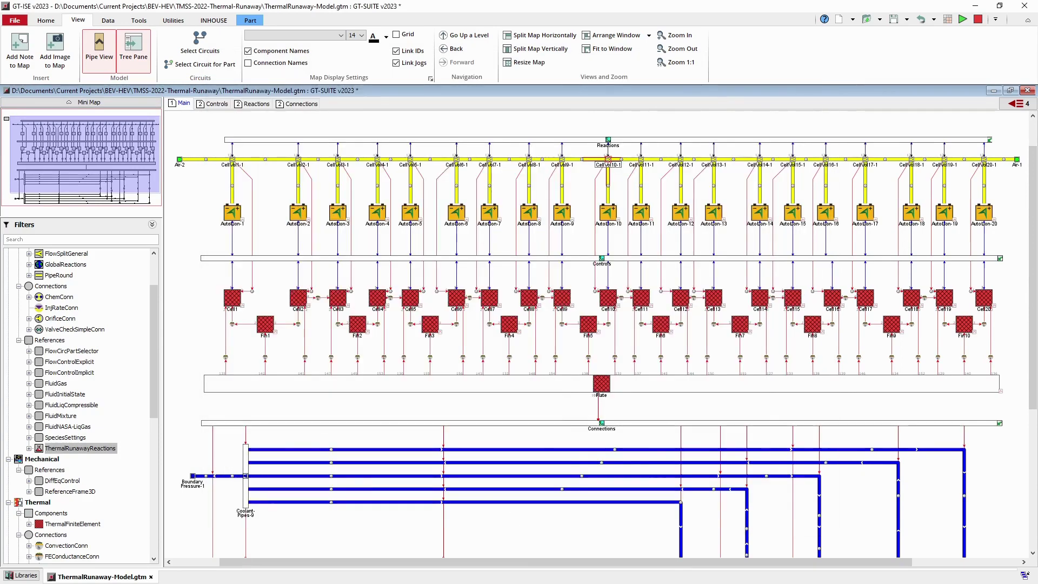